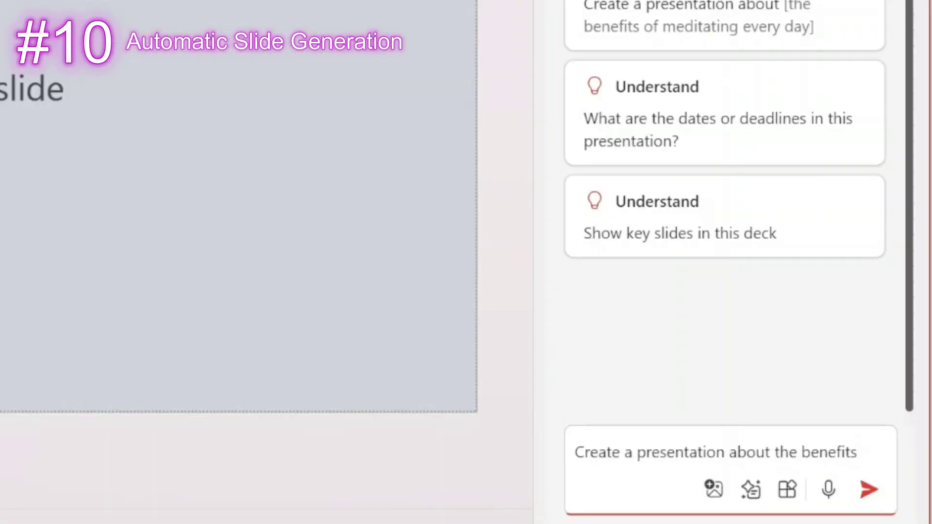
# Have Copilot build the illustrated 'Unlocking PowerPoint with Copilot' deck, then browse its slides.
pyautogui.write('of Copilot in PowerPoint (with images)')
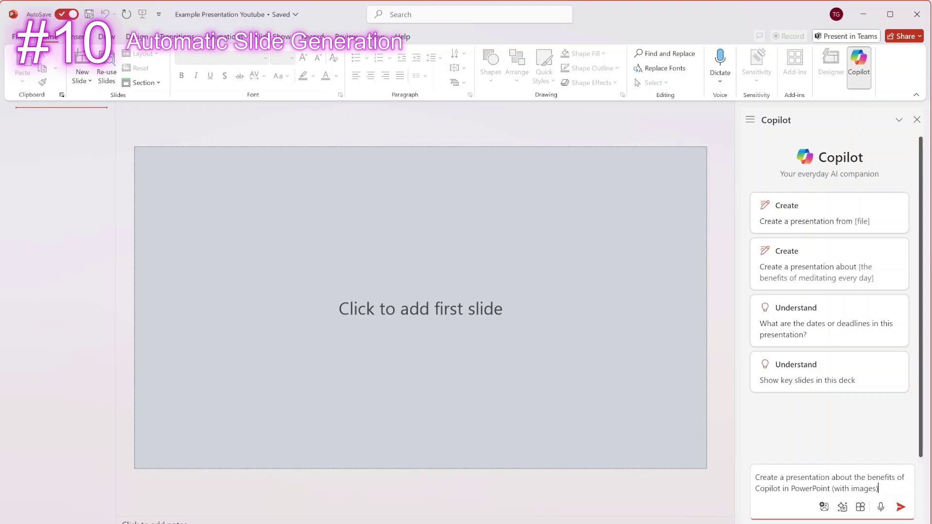
pyautogui.press('Return')
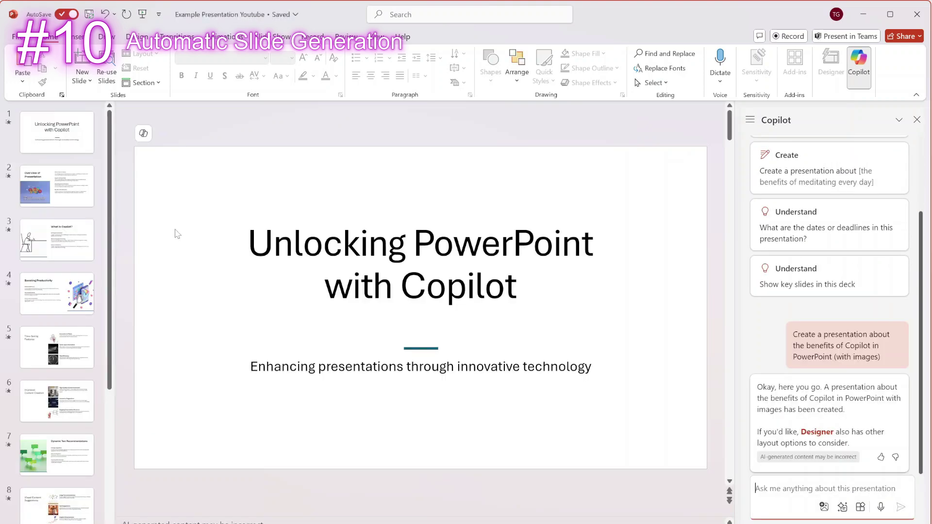
pyautogui.press('pagedown')
pyautogui.click(50, 255)
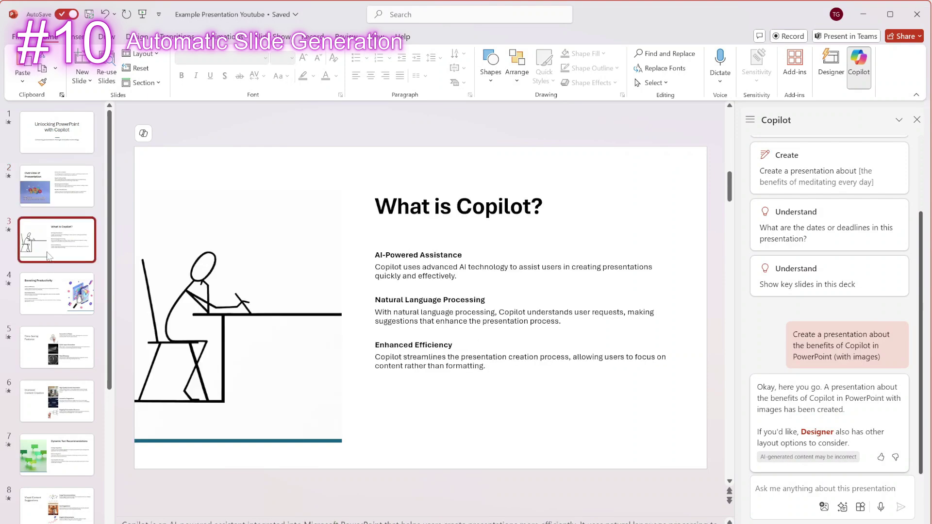
pyautogui.click(49, 290)
pyautogui.click(62, 337)
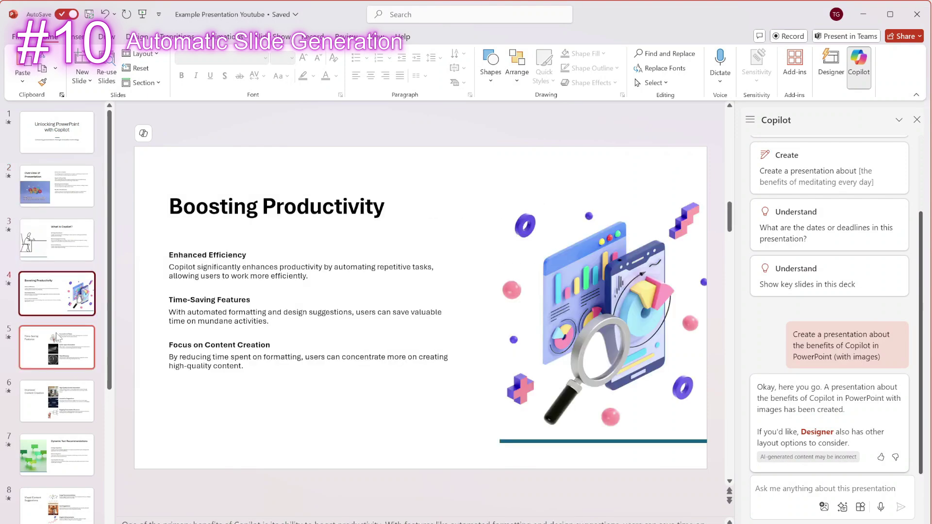
pyautogui.click(57, 406)
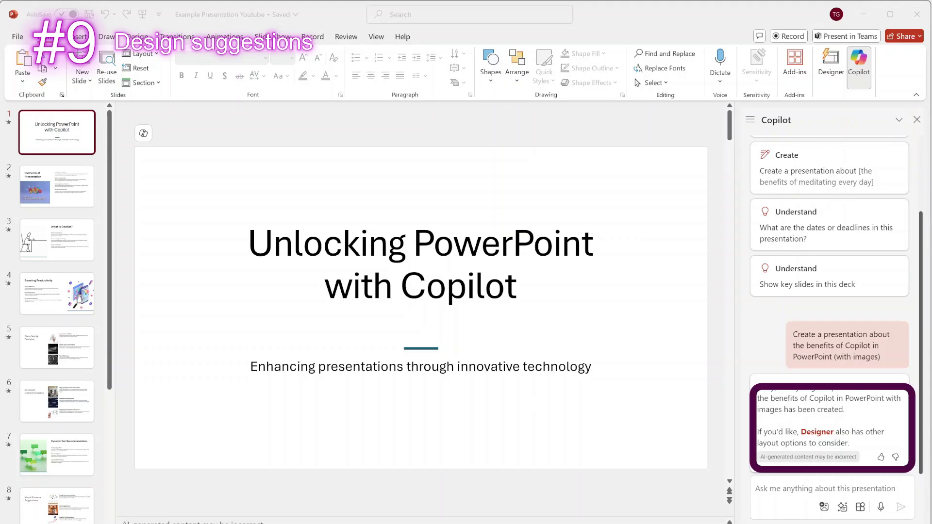
# Apply the combination-lock design idea from Designer to the title slide.
pyautogui.click(814, 432)
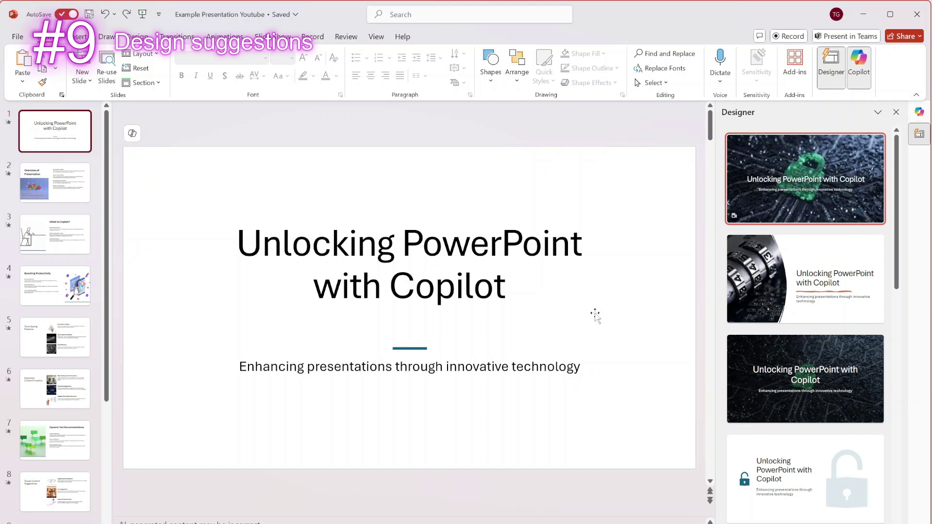
pyautogui.scroll(-1, 791, 344)
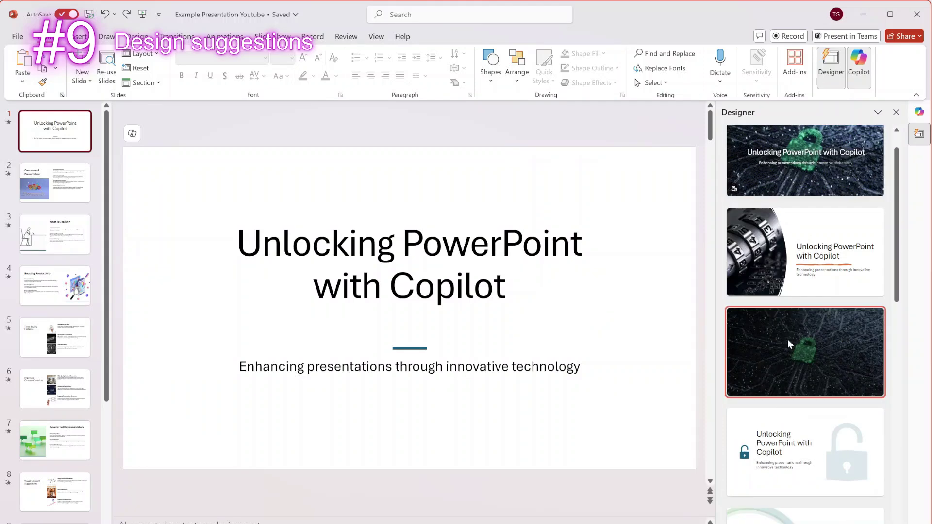
pyautogui.click(801, 270)
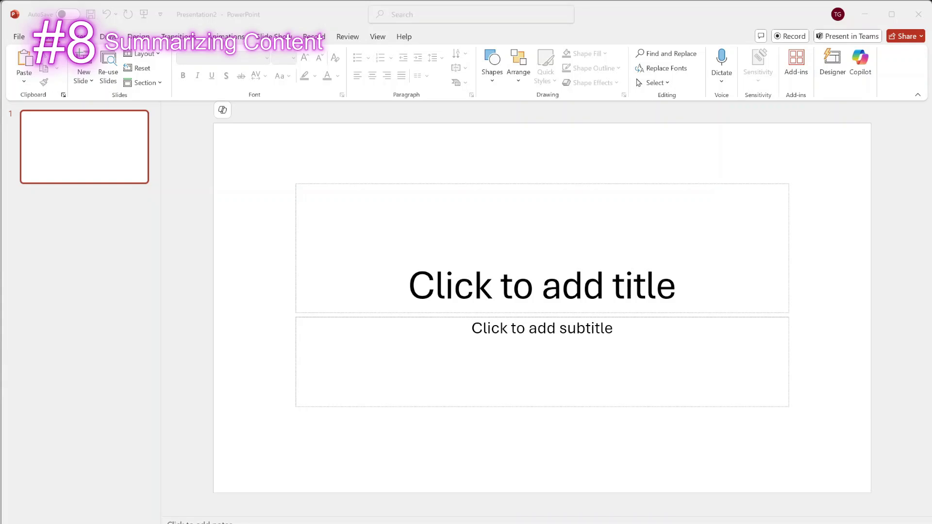
# Ask Copilot to 'Summarize this text into a presentation:' with the pasted text about Copilot.
pyautogui.click(860, 63)
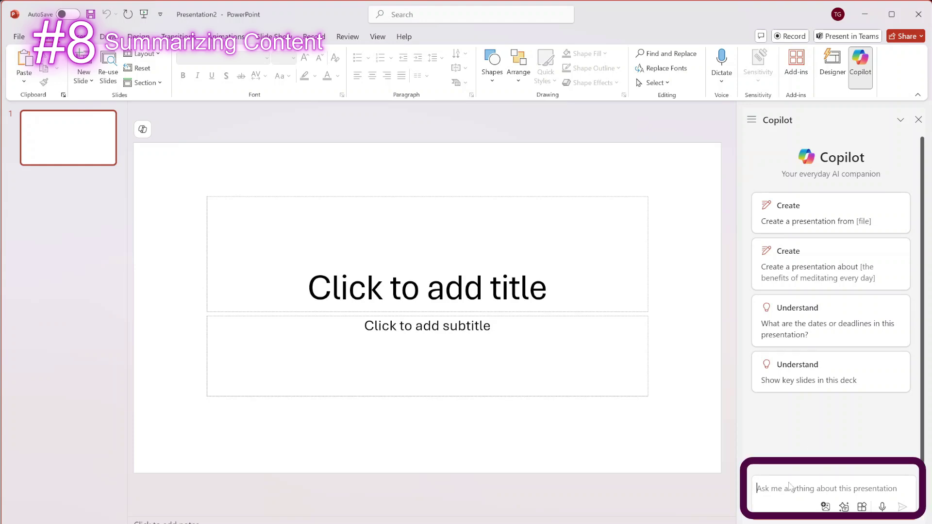
pyautogui.write('Summarize this text into a presentation. In')
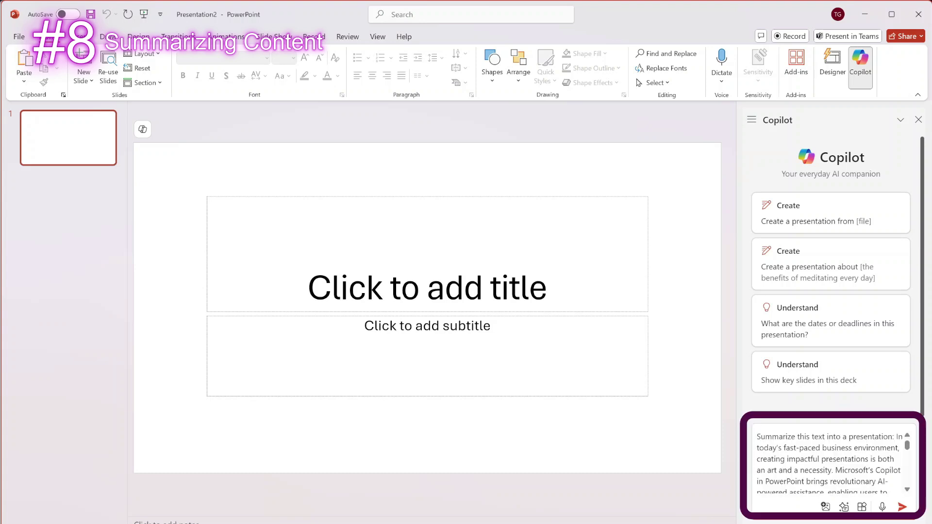
pyautogui.scroll(-5, 831, 463)
pyautogui.scroll(5, 830, 464)
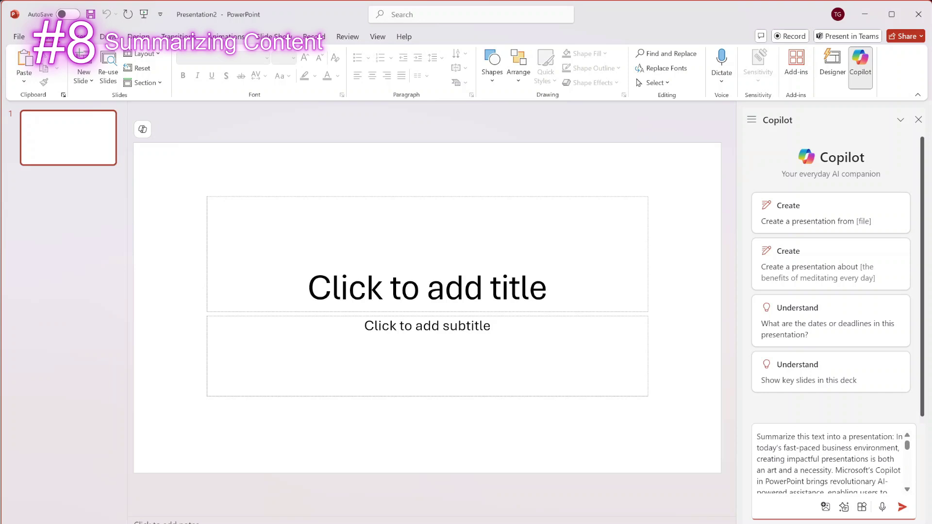
pyautogui.click(903, 507)
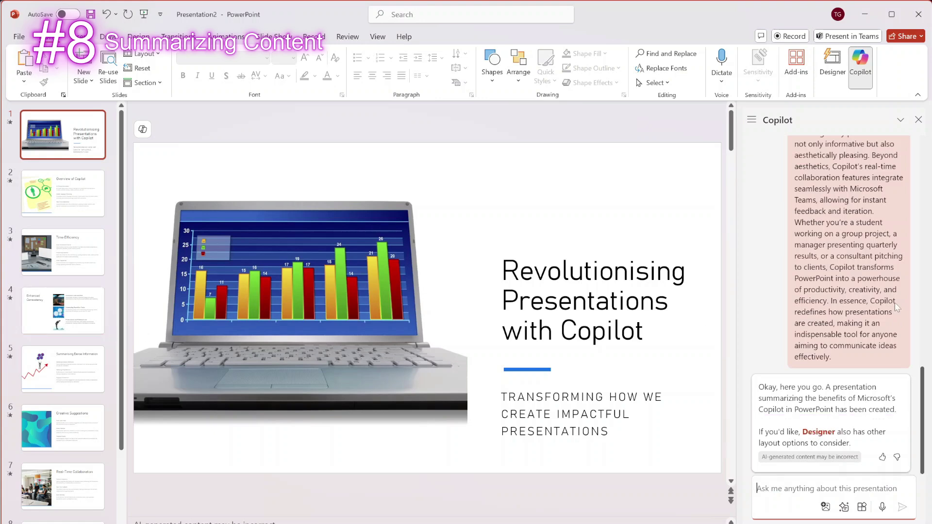
# View the Overview of Copilot slide, then return to the title slide.
pyautogui.click(77, 205)
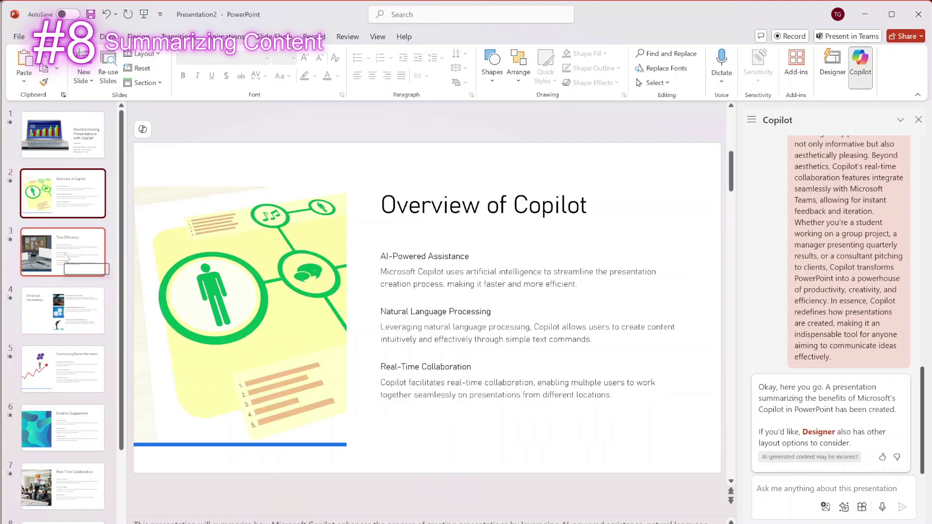
pyautogui.press('Up')
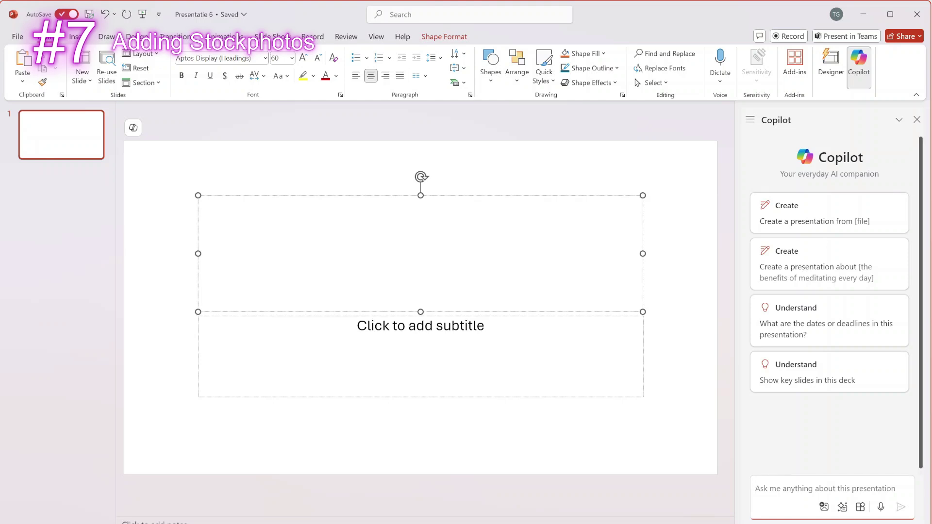
# Insert Copilot's colourful aquarium fish stock photo, then shrink it and move it up-left.
pyautogui.write('gi')
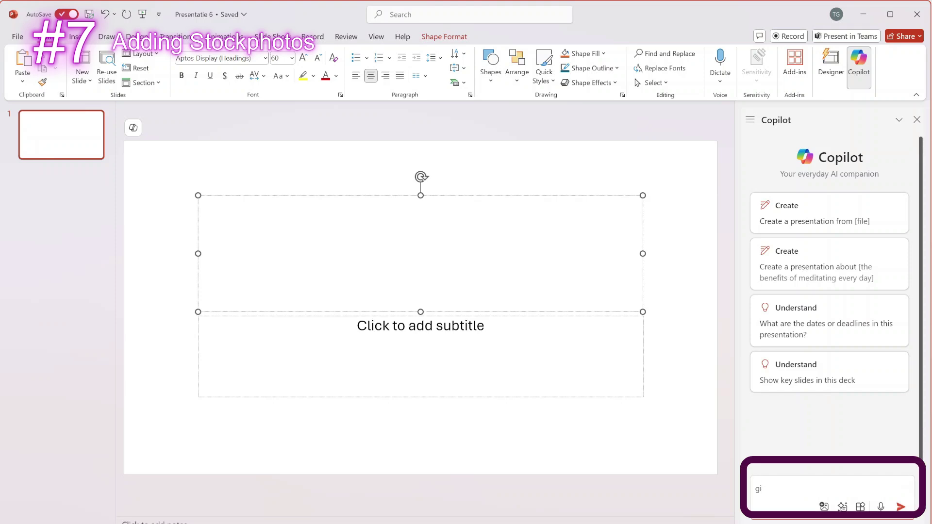
pyautogui.write('ve me stockphotos of fishes.')
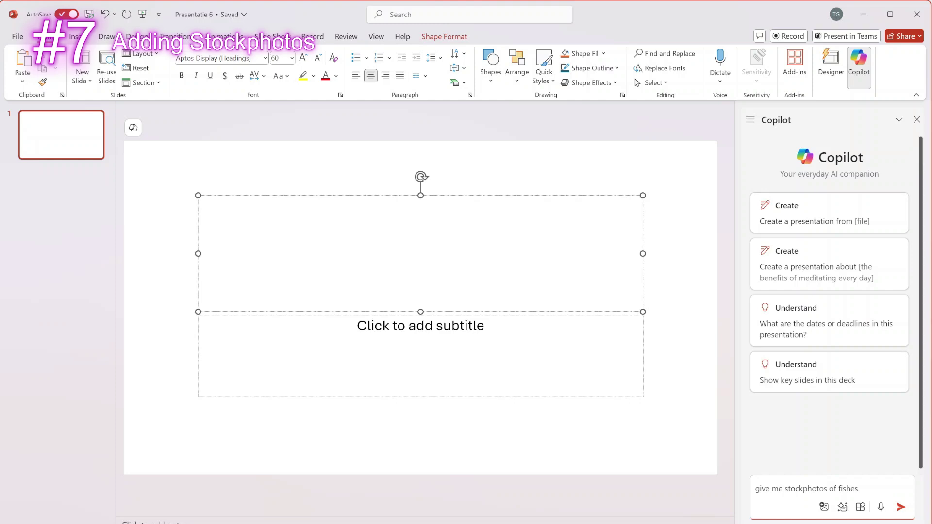
pyautogui.press('Return')
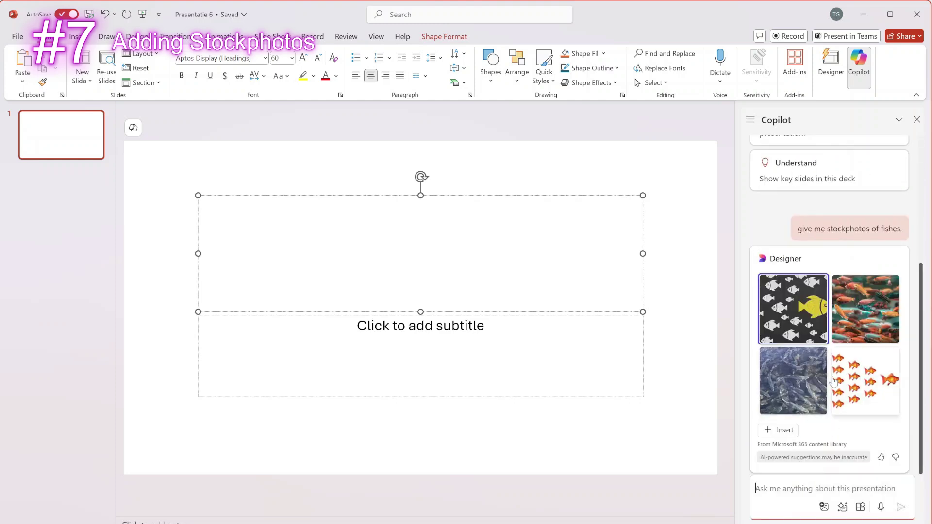
pyautogui.click(855, 333)
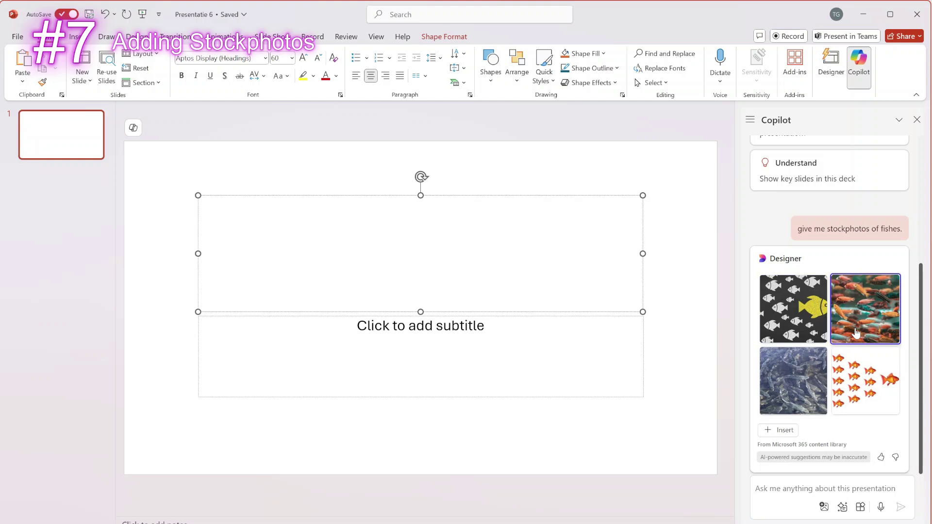
pyautogui.click(856, 333)
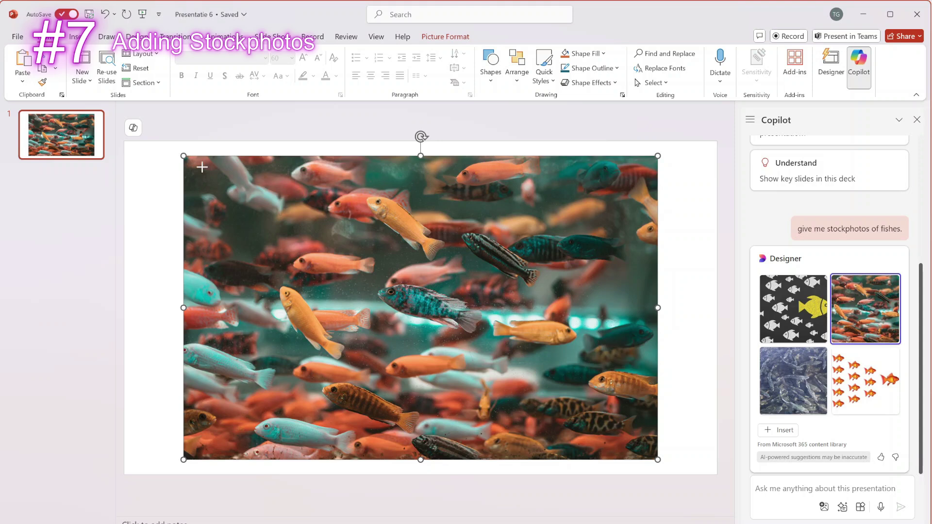
pyautogui.moveTo(184, 157); pyautogui.dragTo(267, 208)
pyautogui.moveTo(401, 282); pyautogui.dragTo(272, 222)
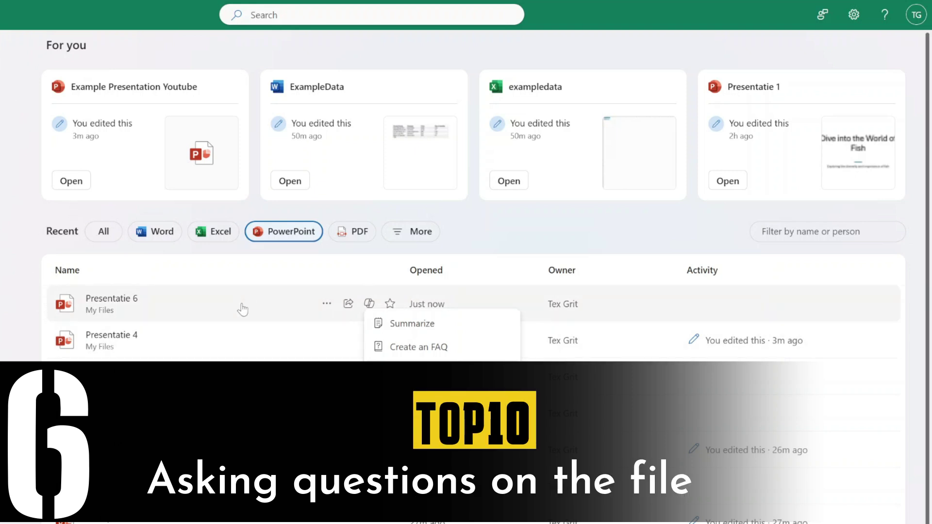
# From the Presentatie 6 row's Copilot options, ask a question and choose 'Summarize this file'.
pyautogui.click(262, 268)
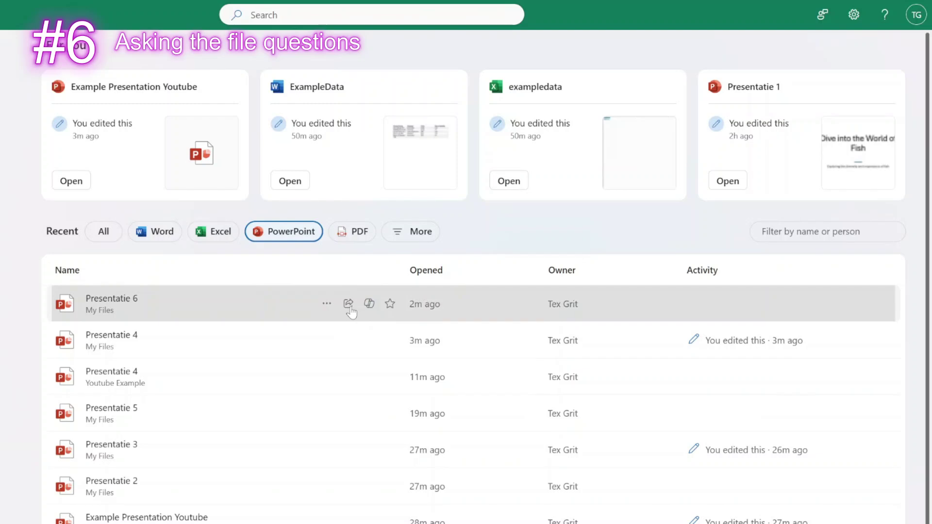
pyautogui.click(369, 304)
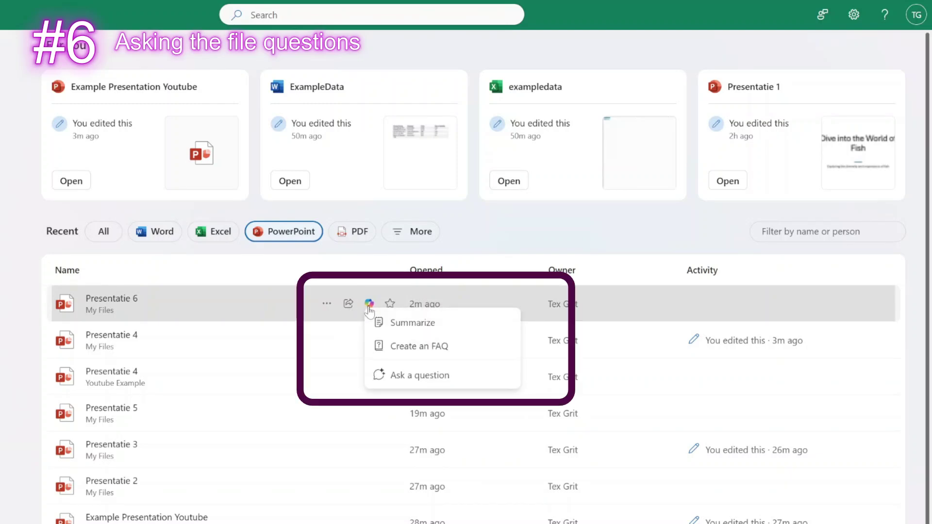
pyautogui.click(397, 376)
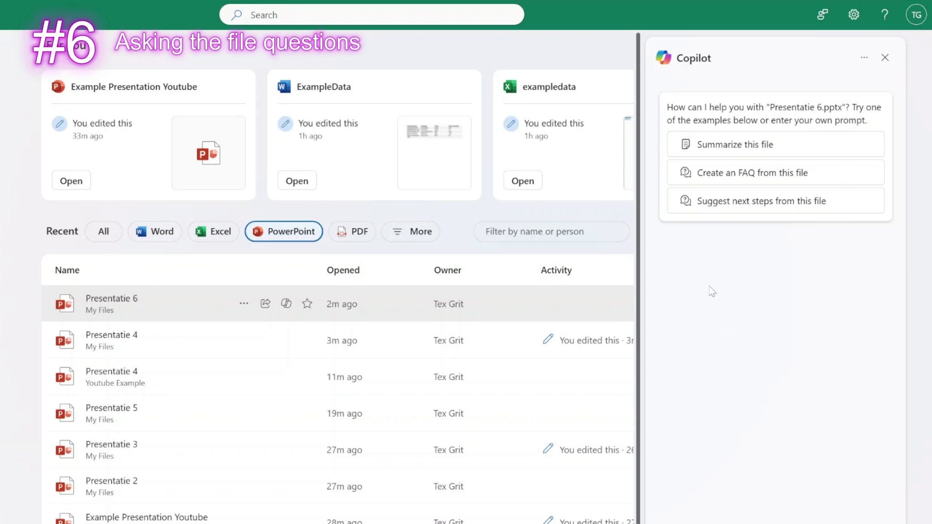
pyautogui.click(714, 146)
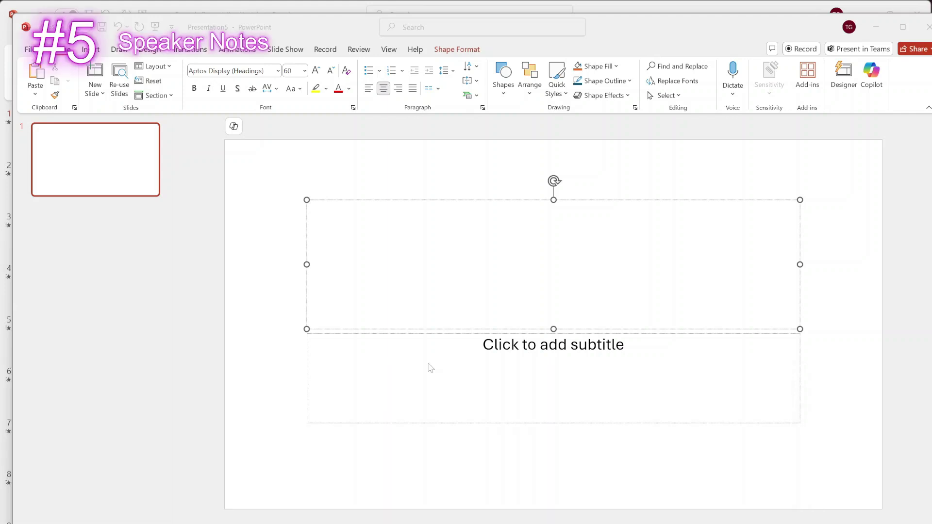
# Title the slide 'Fishes' and add subtitle lines '- Introduction' and 'Types of fishes'.
pyautogui.click(561, 287)
pyautogui.write('Fishes')
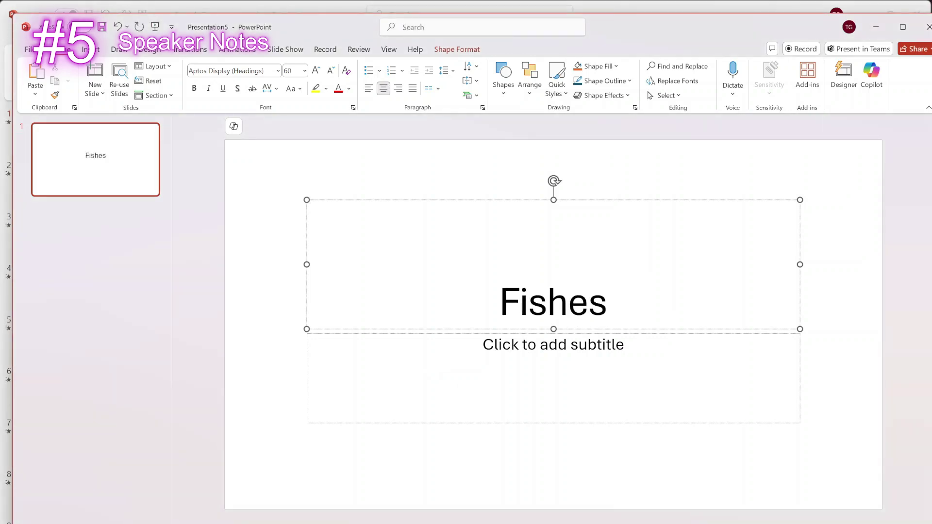
pyautogui.hotkey('ctrl', 'Return')
pyautogui.write('- Introduction')
pyautogui.press('Return')
pyautogui.write('Types of fishes')
pyautogui.press('Return')
# Finish the subtitle with 'Endword', then ask Copilot to 'Generate speaker notes for this slide'.
pyautogui.write('Endword')
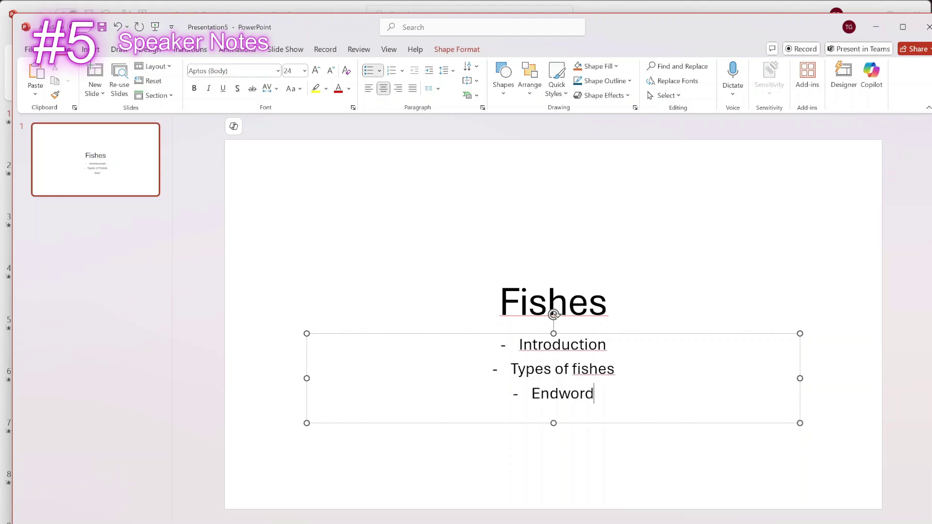
pyautogui.click(588, 305)
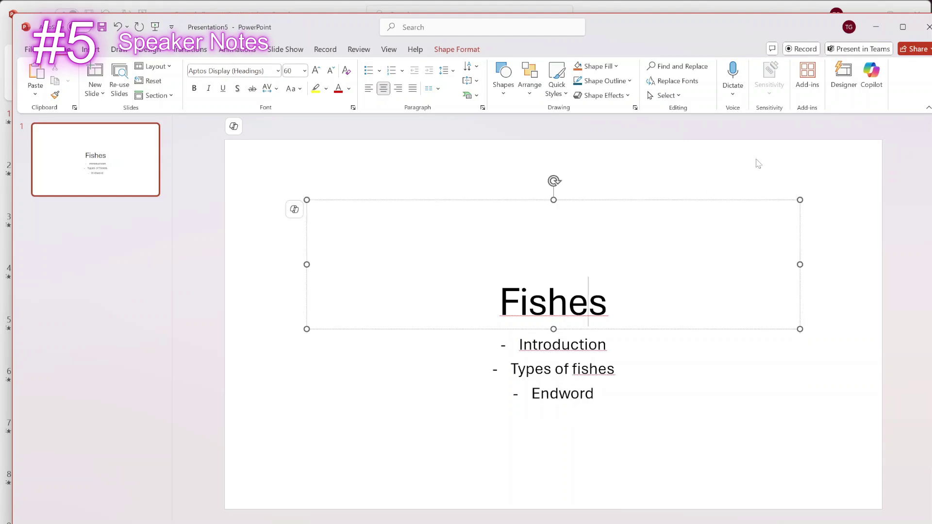
pyautogui.click(871, 87)
pyautogui.write('Generate speaker notes for this slide')
pyautogui.press('Return')
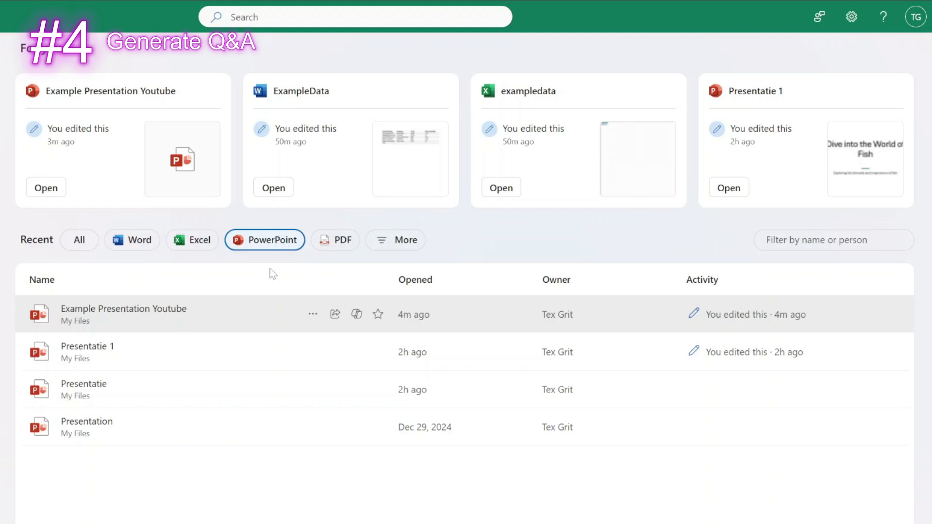
# Use Copilot's Create an FAQ action on the Example Presentation Youtube file.
pyautogui.click(356, 315)
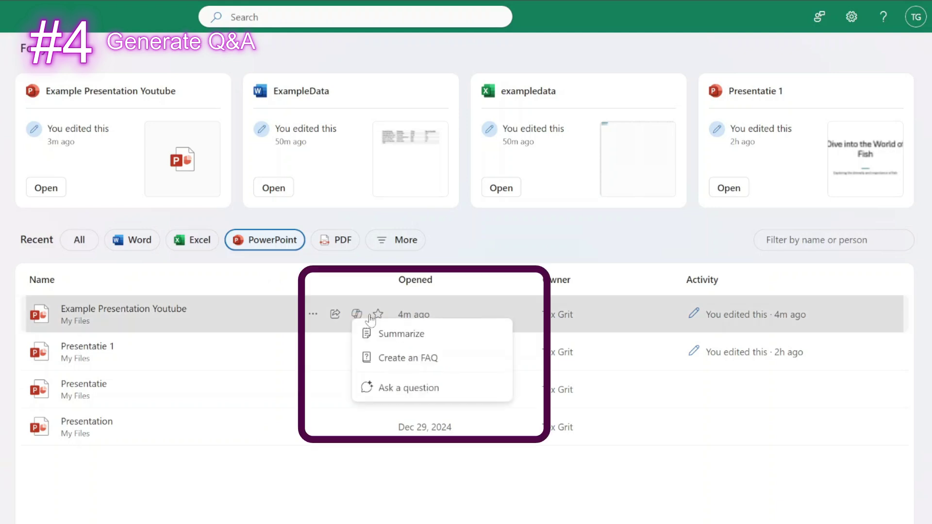
pyautogui.click(393, 362)
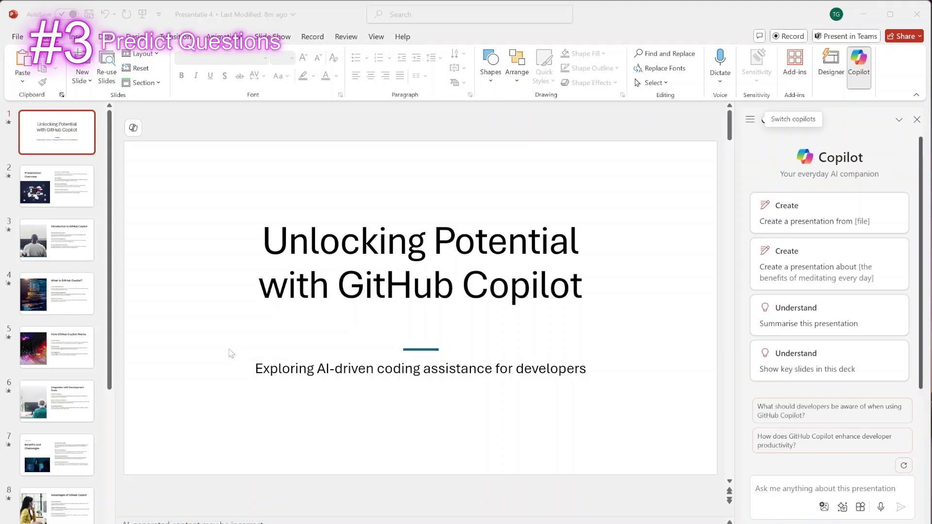
# Send Copilot the prompt 'What questions might the audience ask about this presentation?'.
pyautogui.click(768, 495)
pyautogui.write('What questions might the audience ask about this presentation?')
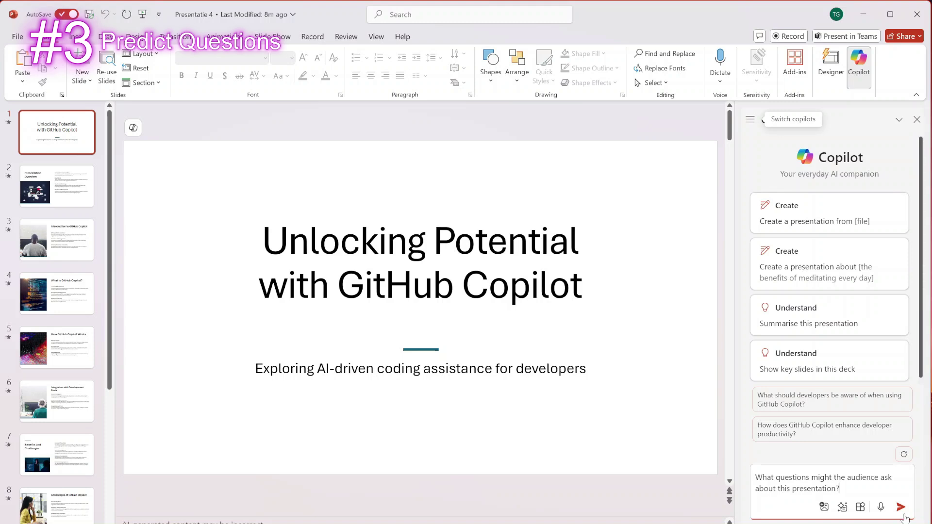
pyautogui.click(902, 507)
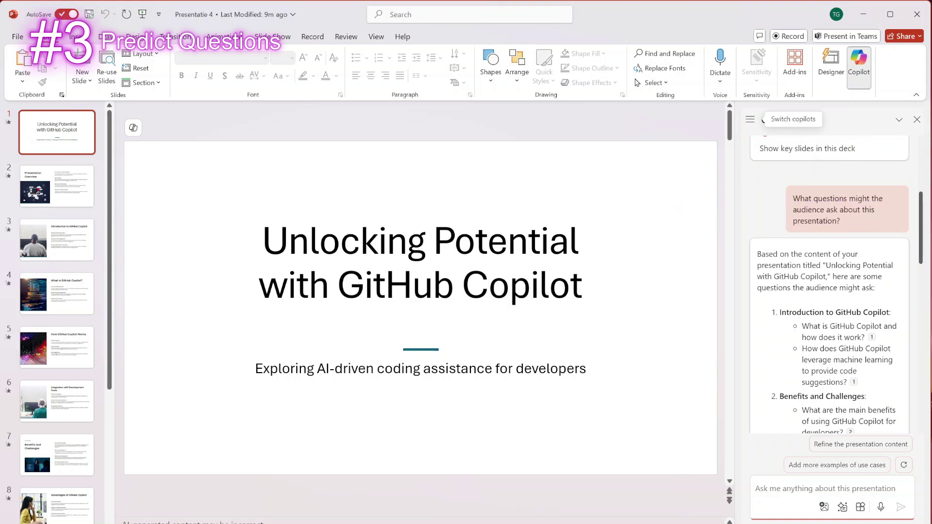
pyautogui.scroll(-6, 815, 354)
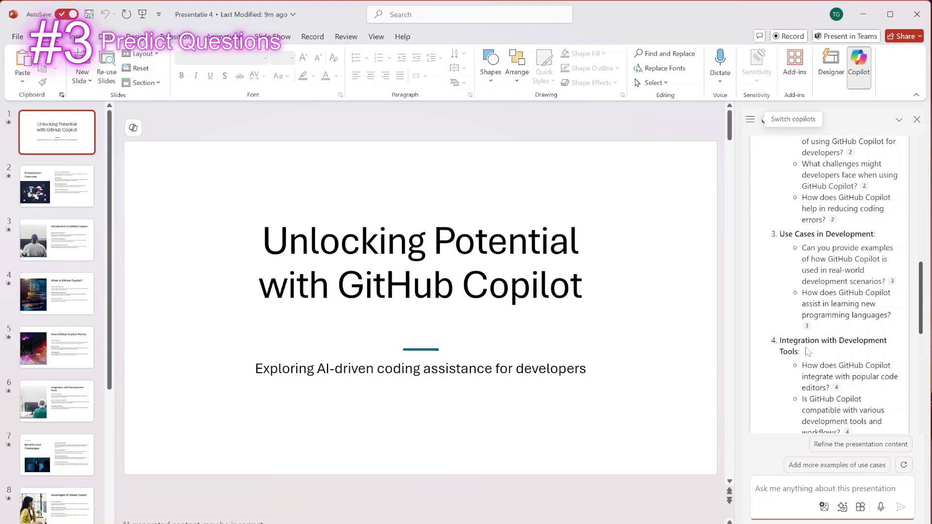
pyautogui.scroll(-8, 807, 351)
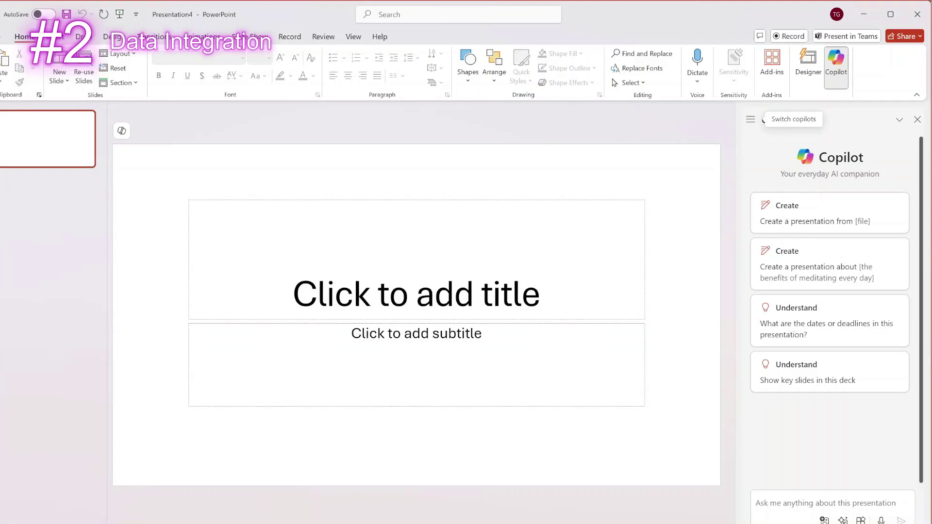
# Ask Copilot to create a chart from the ExampleData document's data, then view the Product Details slide.
pyautogui.write('qreate a chart with the data in')
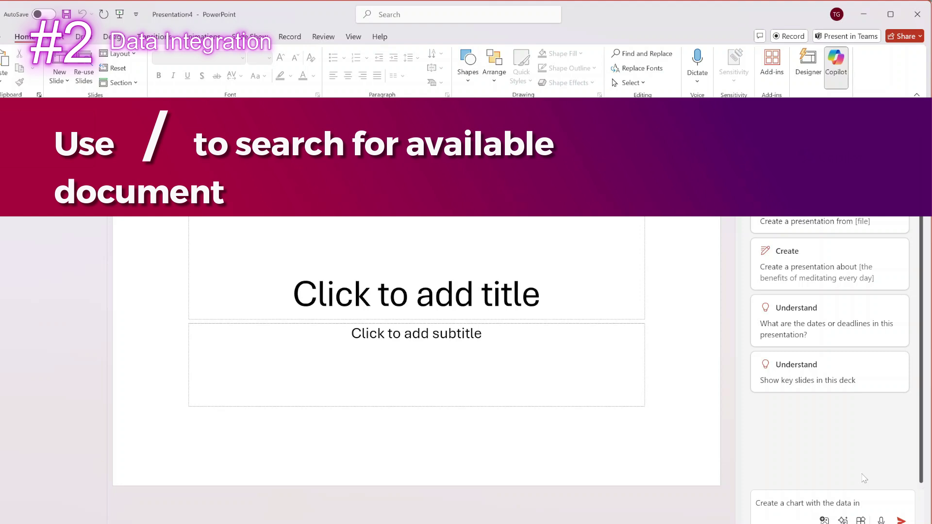
pyautogui.write('/example')
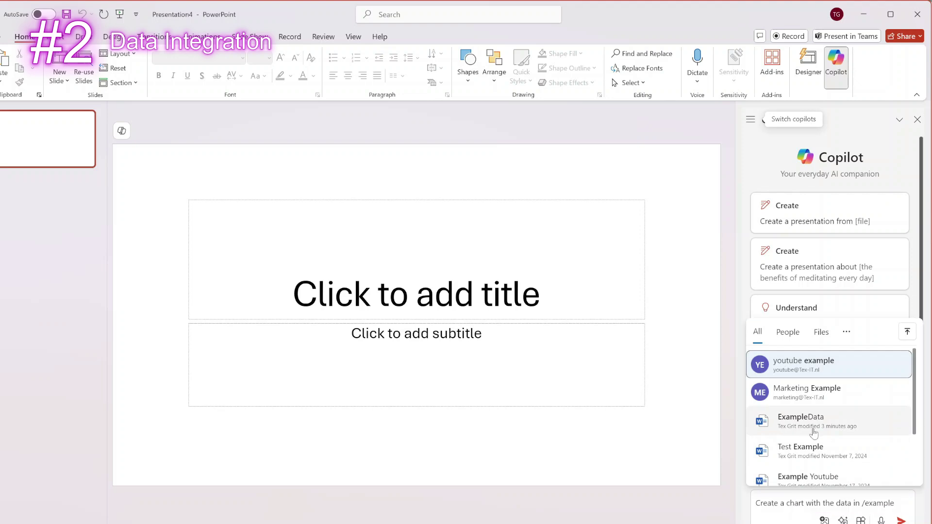
pyautogui.click(814, 432)
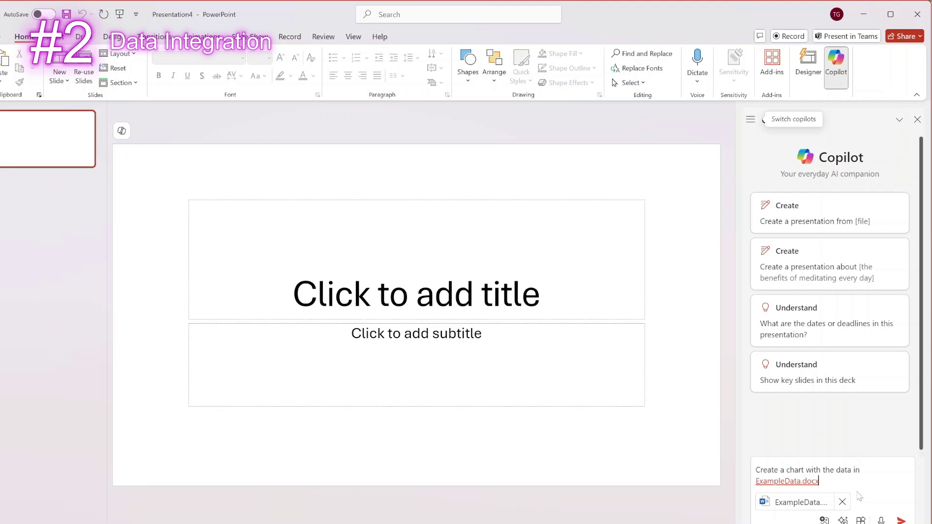
pyautogui.press('Return')
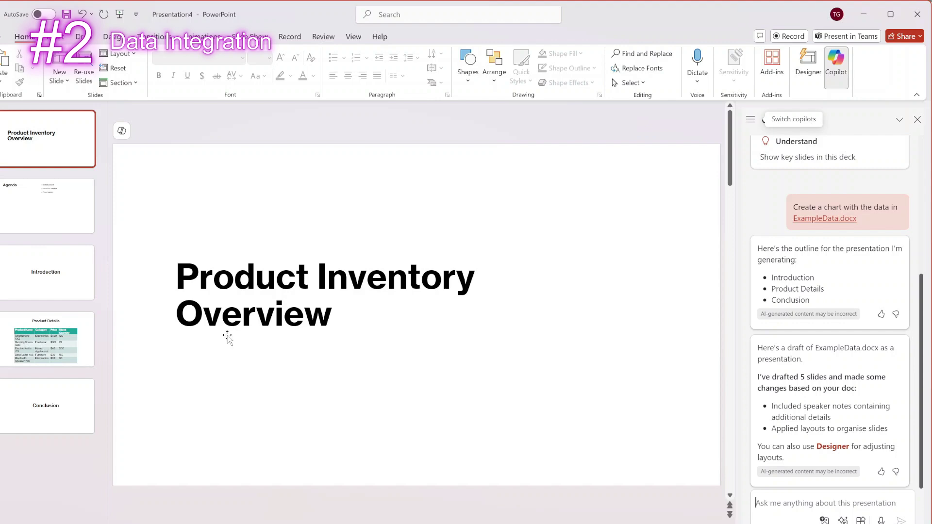
pyautogui.scroll(-2, 160, 311)
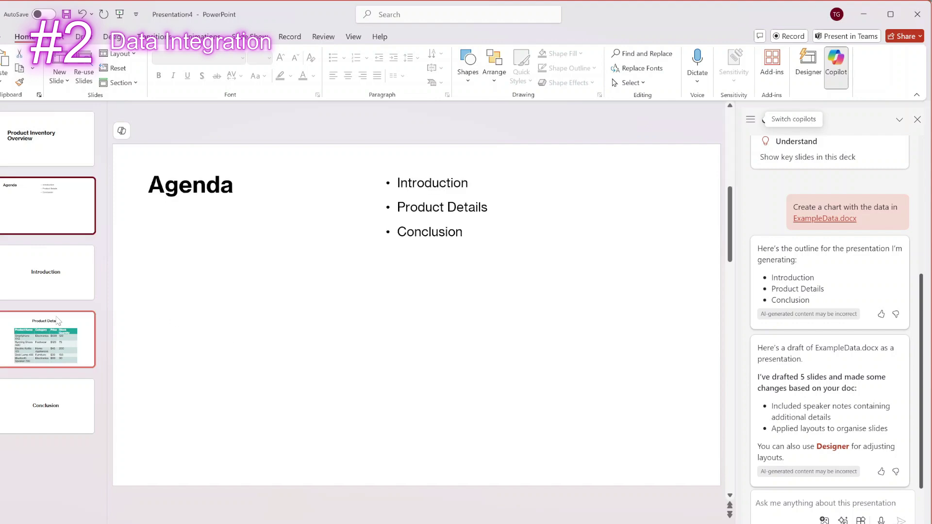
pyautogui.click(55, 332)
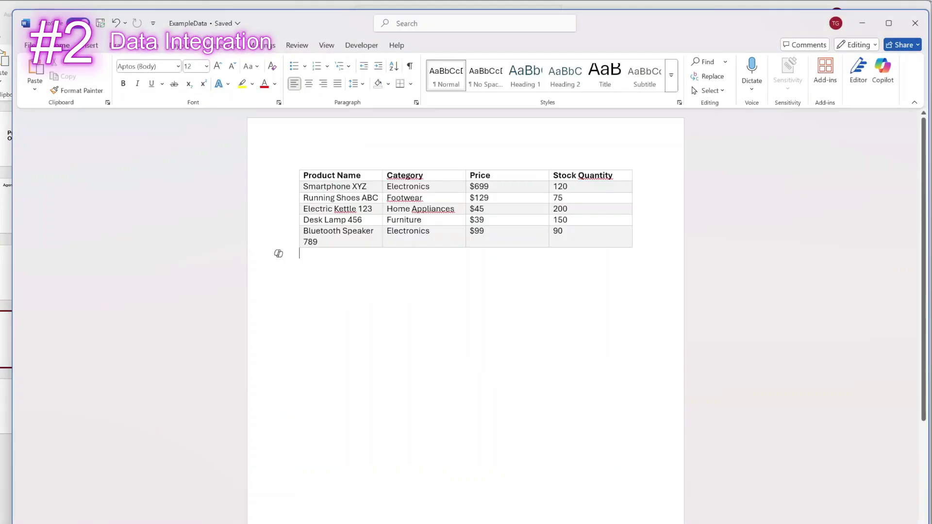
pyautogui.click(296, 248)
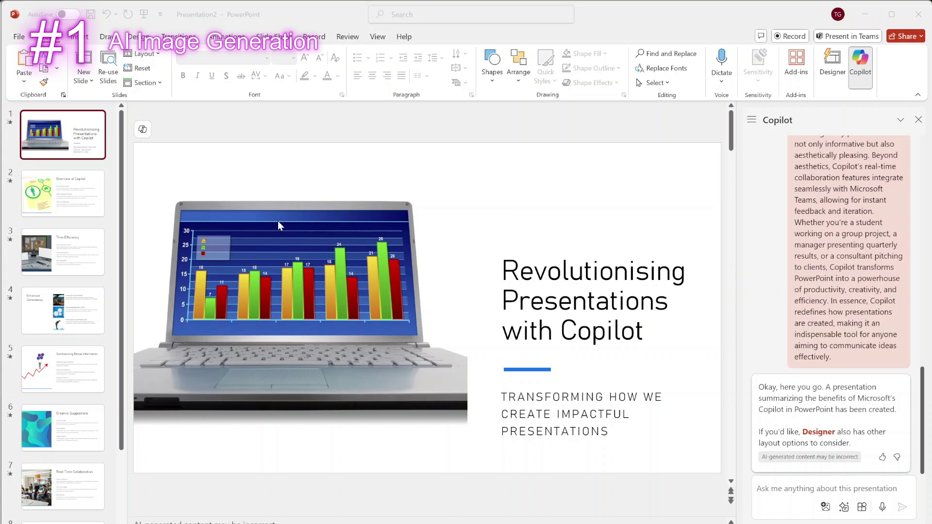
# Generate a Copilot image of a suited man shaking hands with a pineapple and insert the handshake version.
pyautogui.write('create an imag')
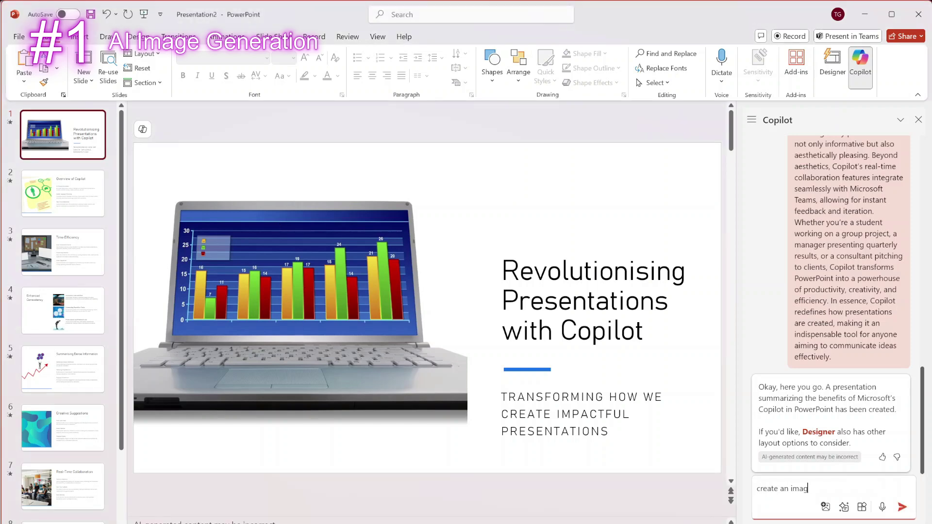
pyautogui.write('e of a guy in a suite shaking hands, with a pineapple in his hand.')
pyautogui.press('Return')
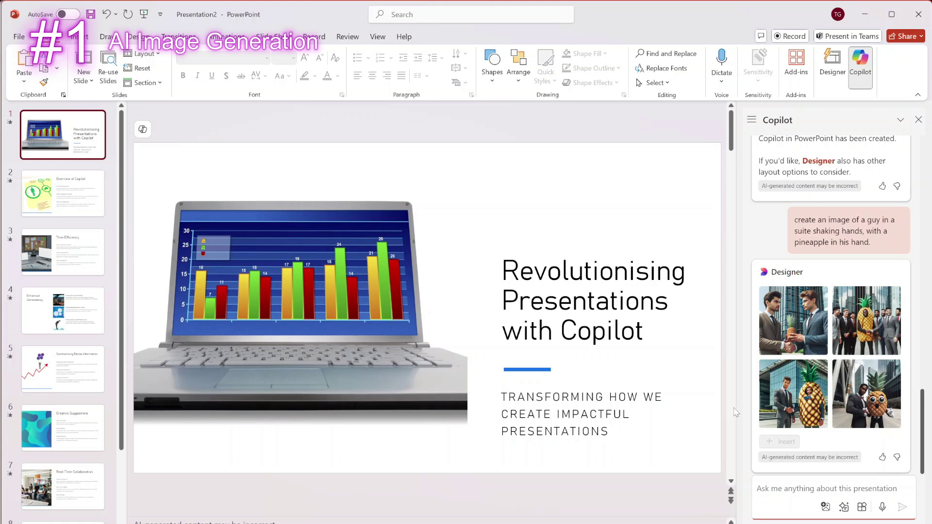
pyautogui.click(807, 404)
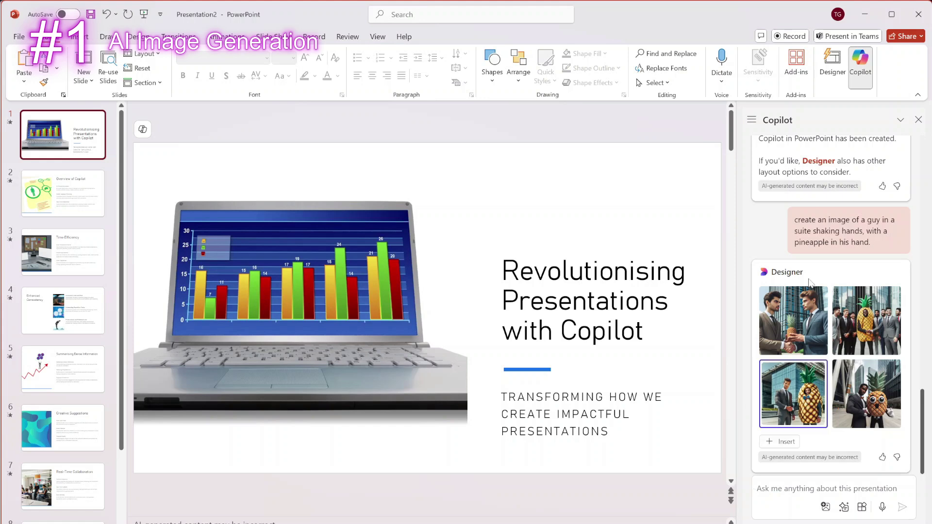
pyautogui.click(781, 441)
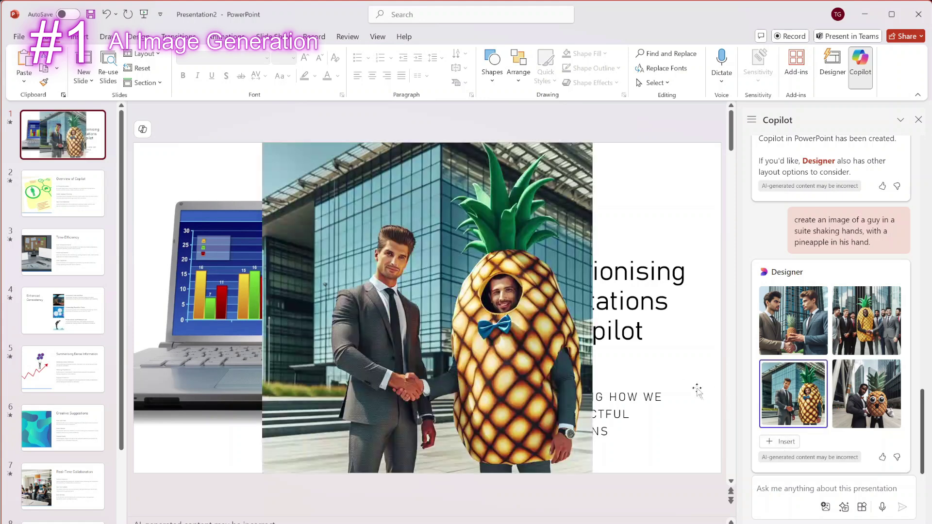
pyautogui.click(793, 344)
pyautogui.click(782, 441)
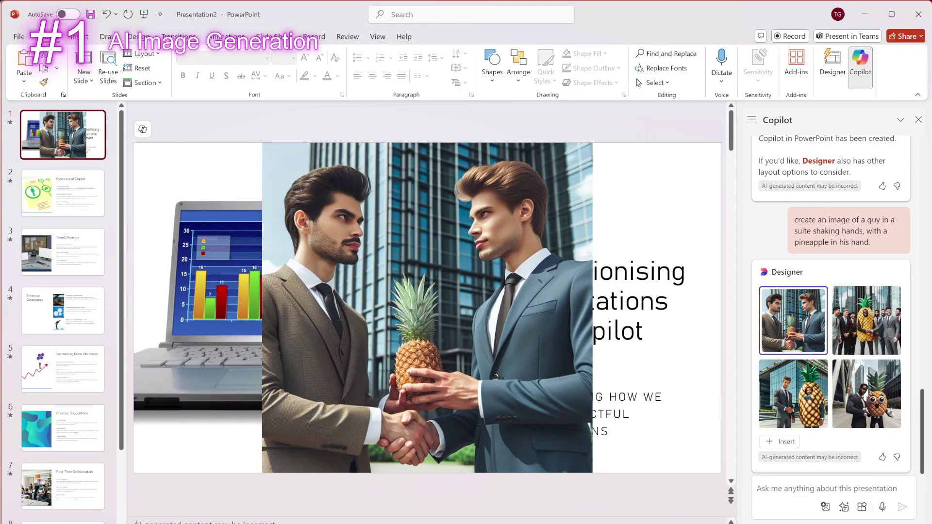